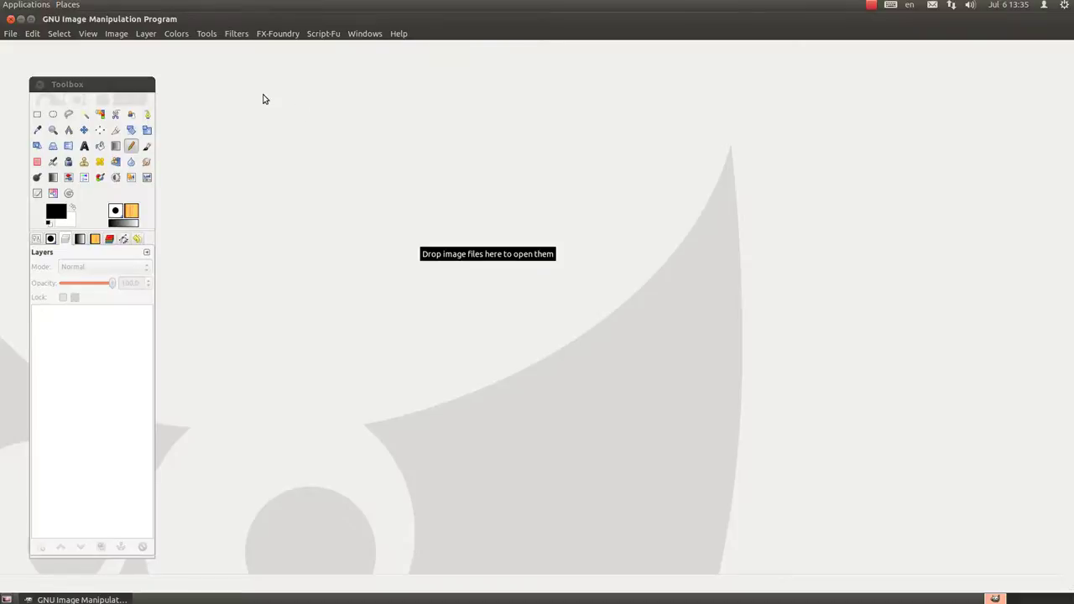
Step: Create a new image with width and height both 600 pixels
left_click(9, 36)
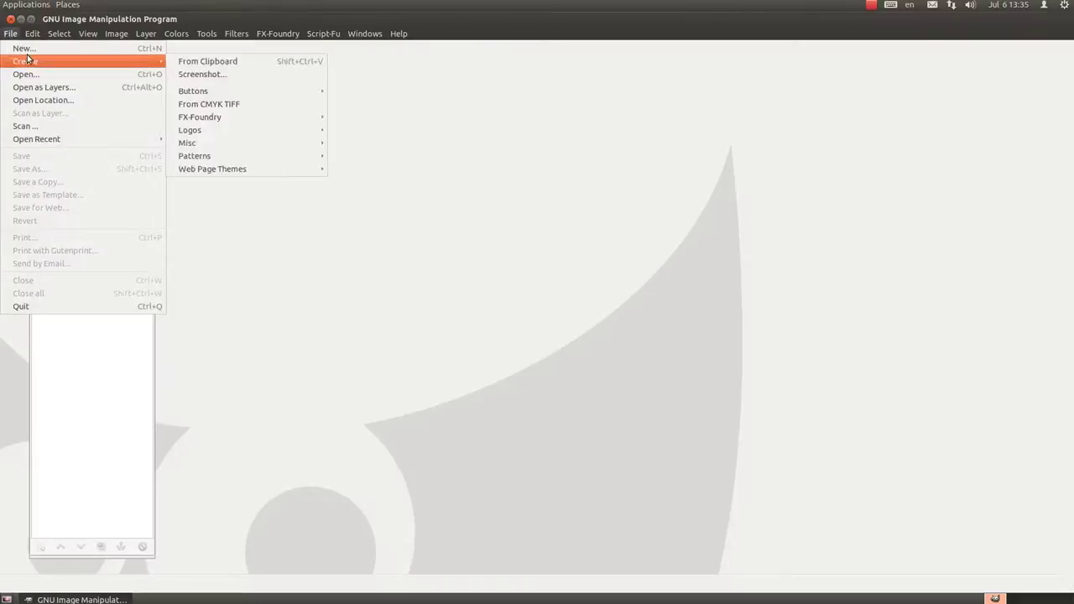
left_click(25, 48)
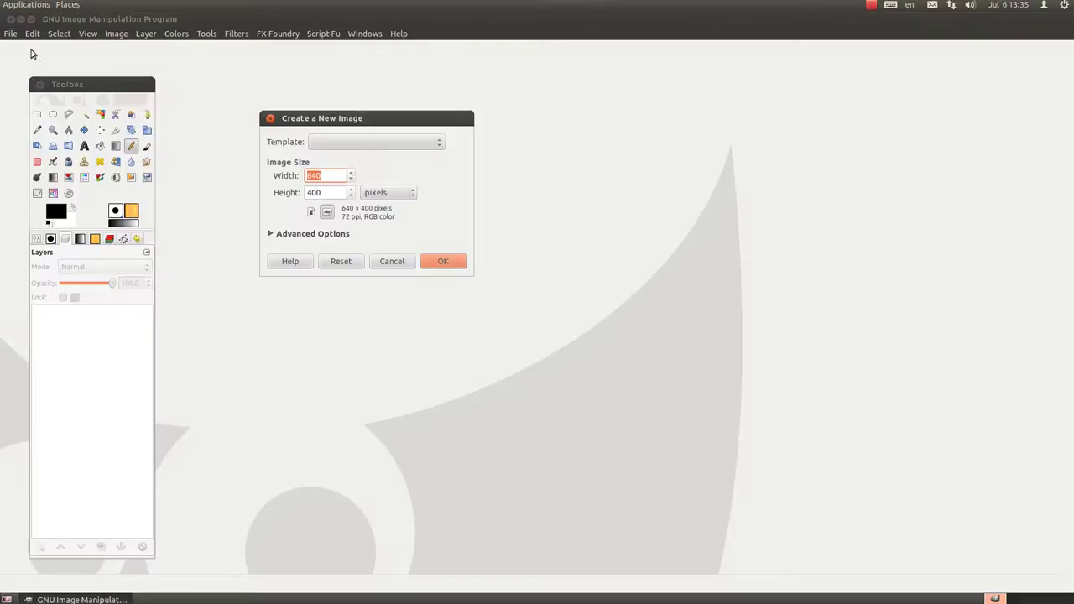
key("Tab")
type("600")
left_click(333, 181)
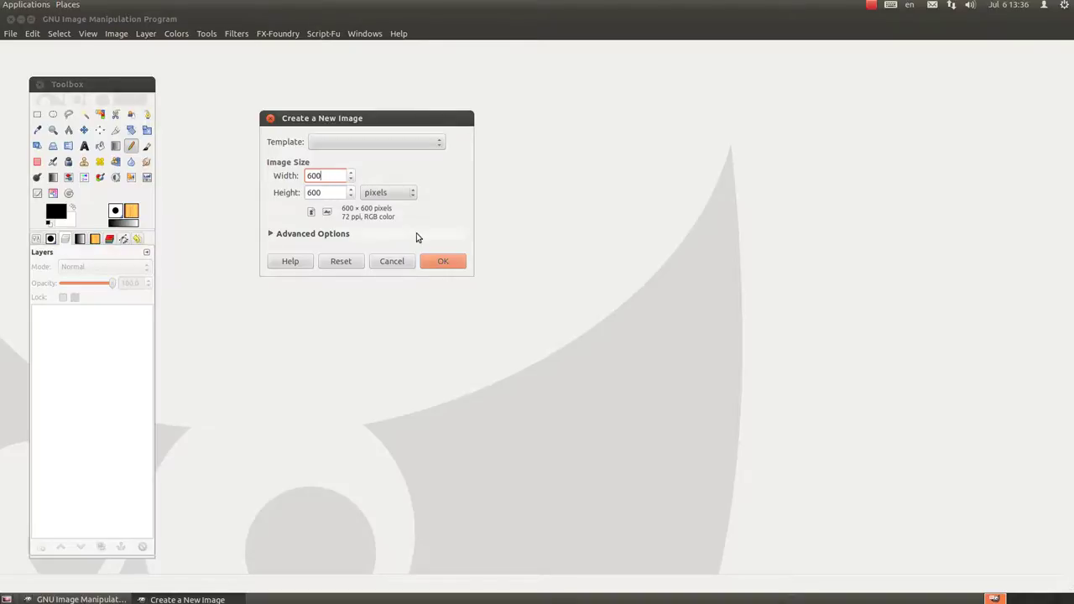
left_click(442, 260)
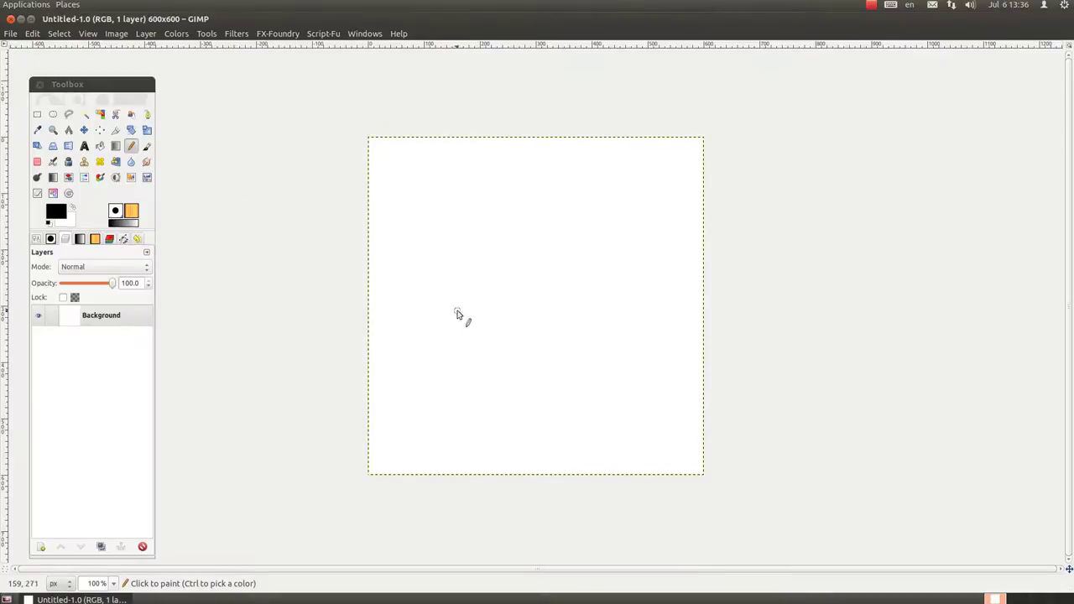
Step: Drag a horizontal and a vertical guide from the rulers to 300 px, crossing mid-canvas
mouse_move(475, 47)
left_mouse_down()
mouse_move(486, 330)
mouse_move(487, 311)
left_mouse_up()
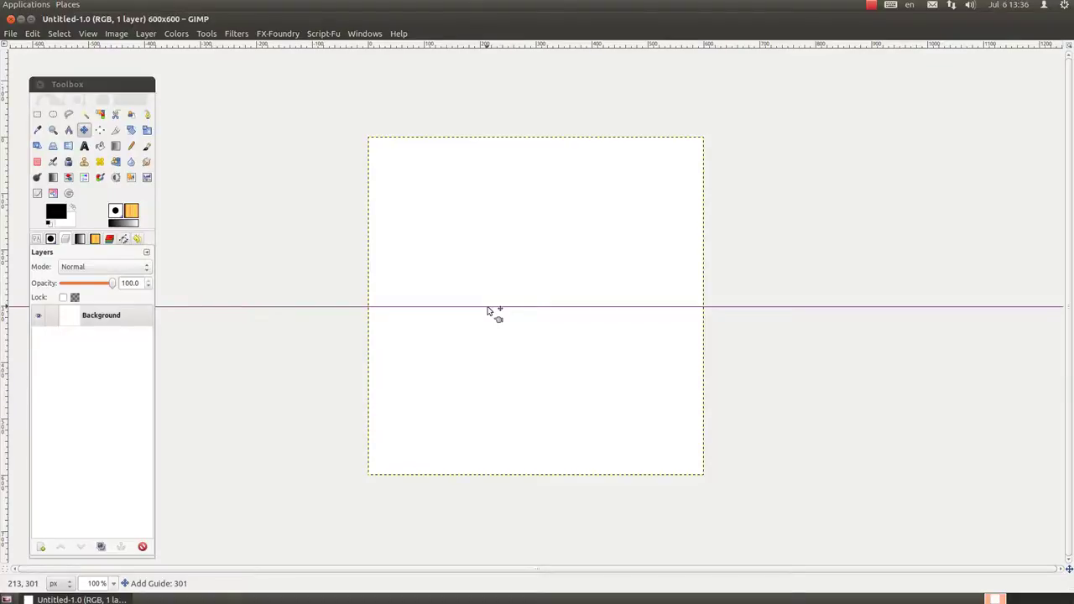
left_click_drag(487, 310, 486, 311)
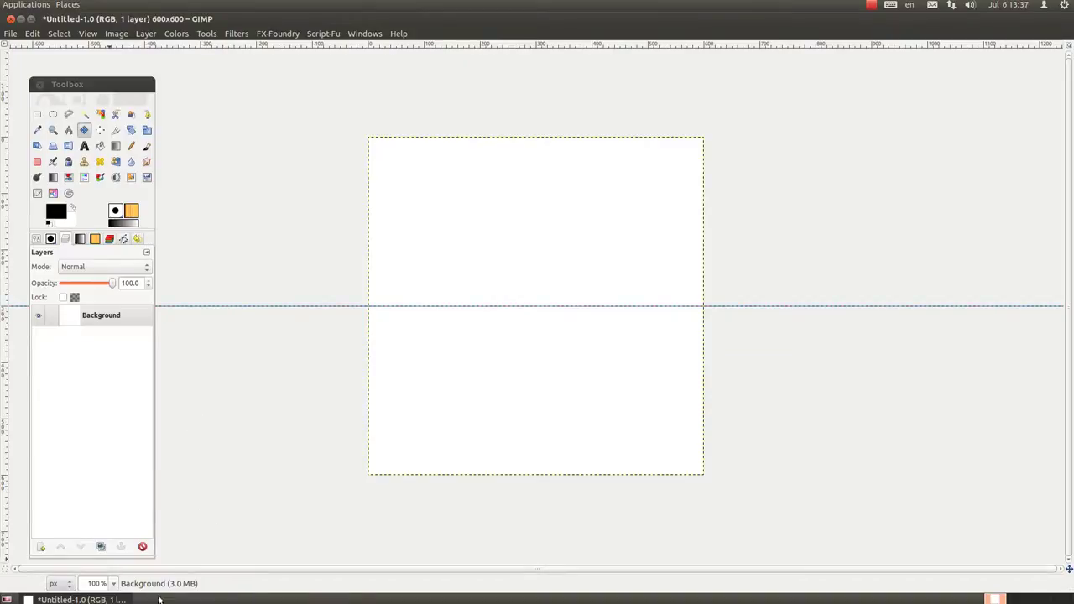
left_click_drag(8, 232, 538, 228)
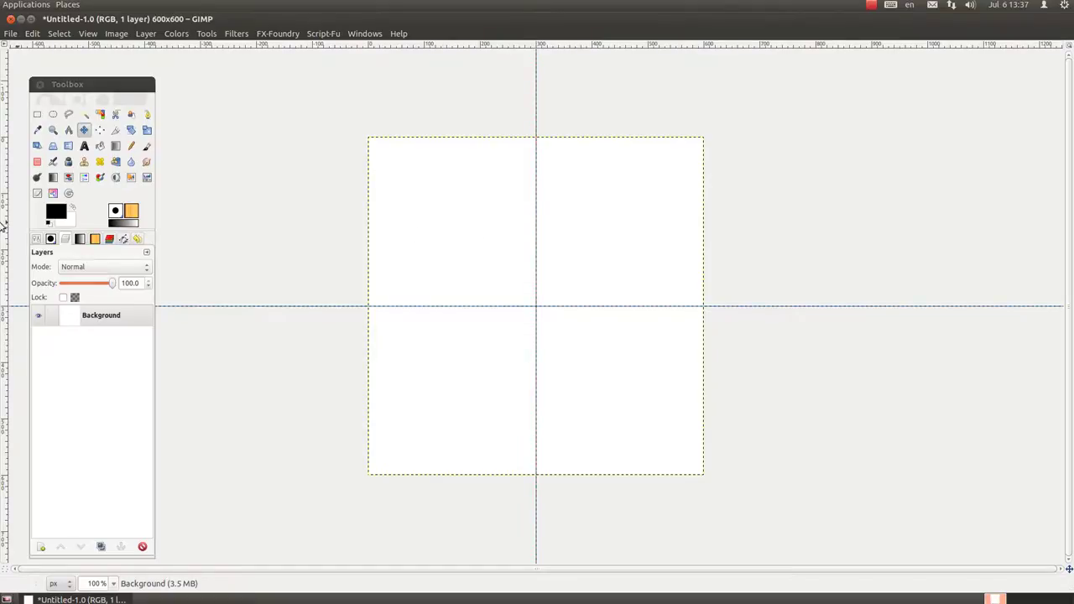
Step: Add a text box on the canvas containing the word GIMP
left_click(84, 147)
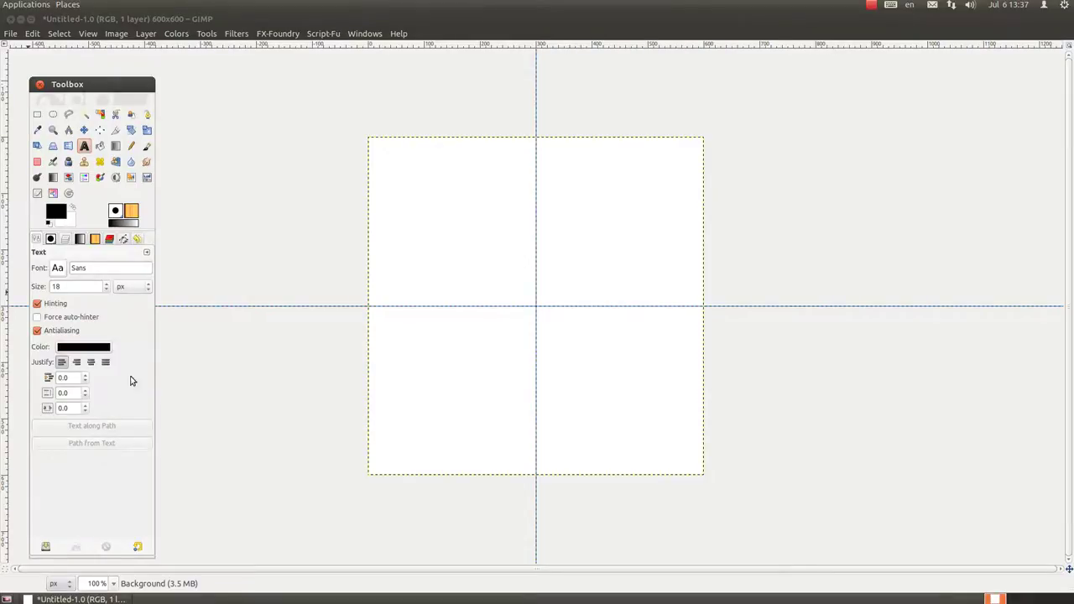
left_click(430, 241)
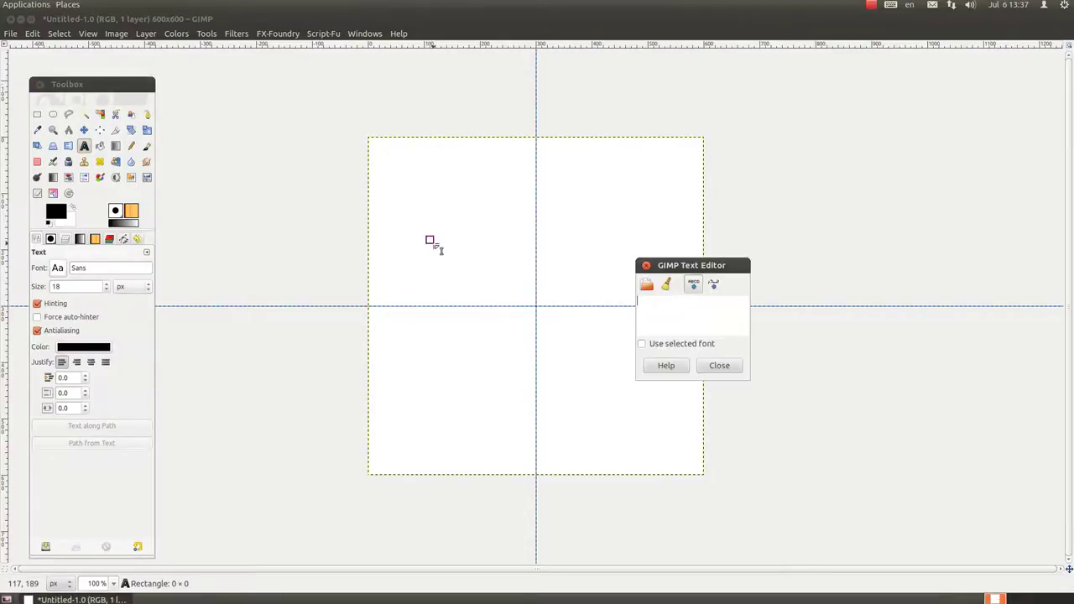
type("GIMP")
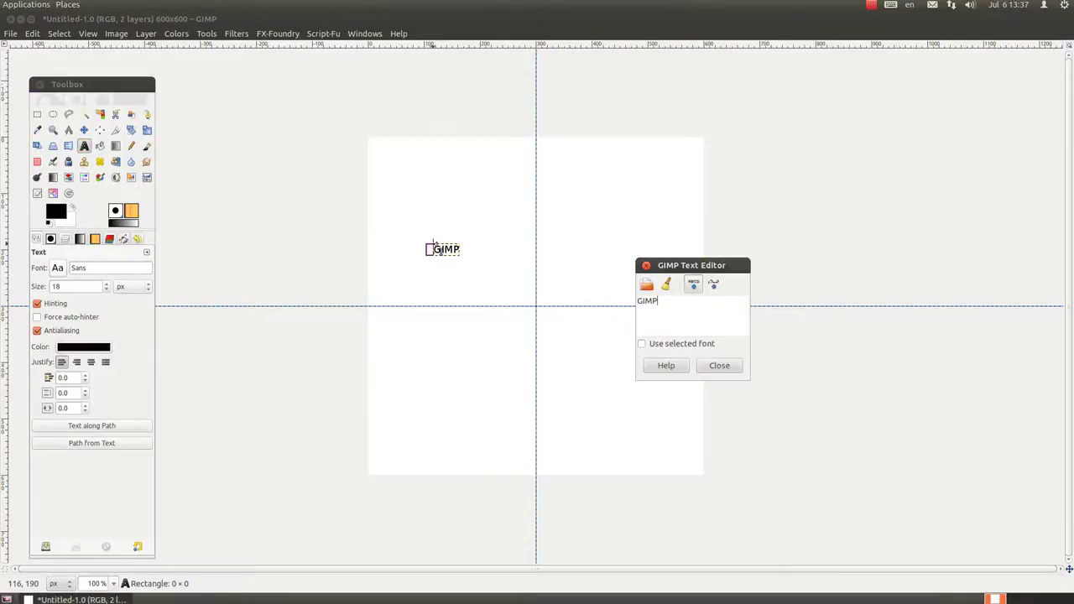
Step: Set the text size to 100 px and centre it over the guides' crossing
left_click(107, 283)
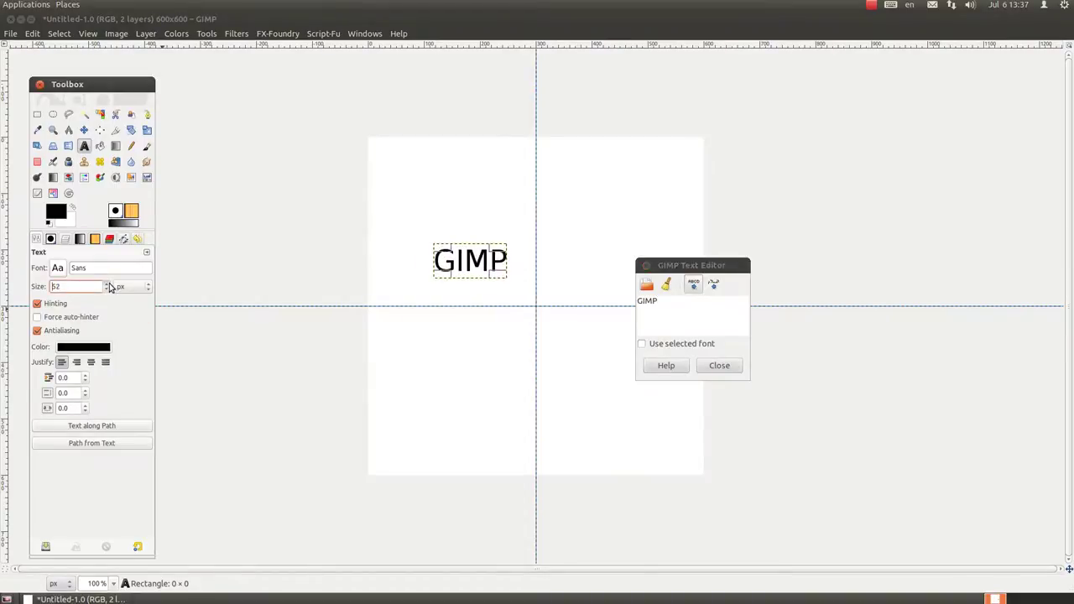
left_click(109, 287)
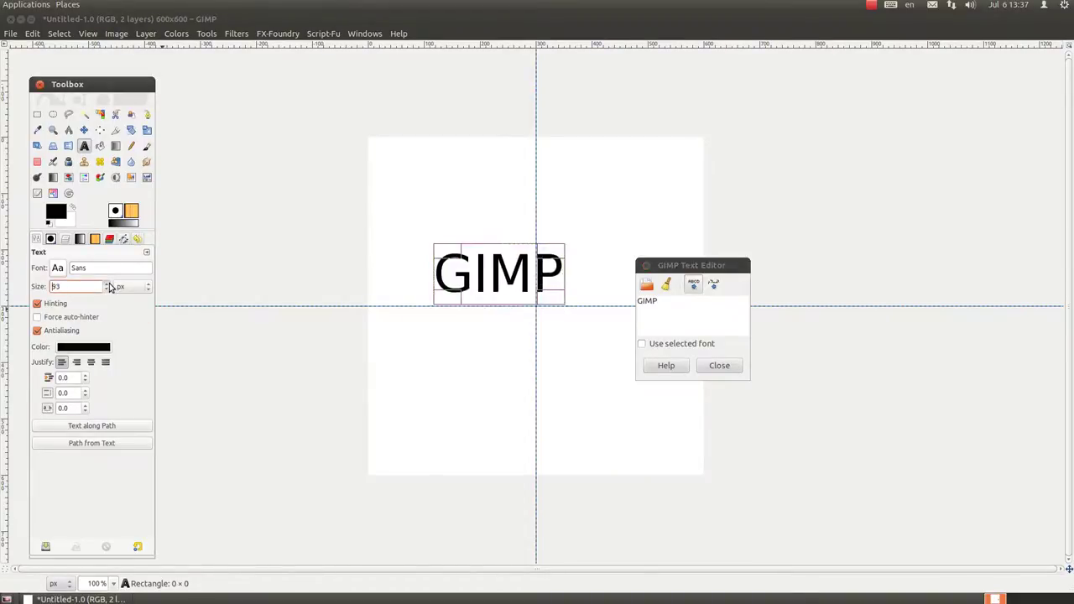
left_click(109, 291)
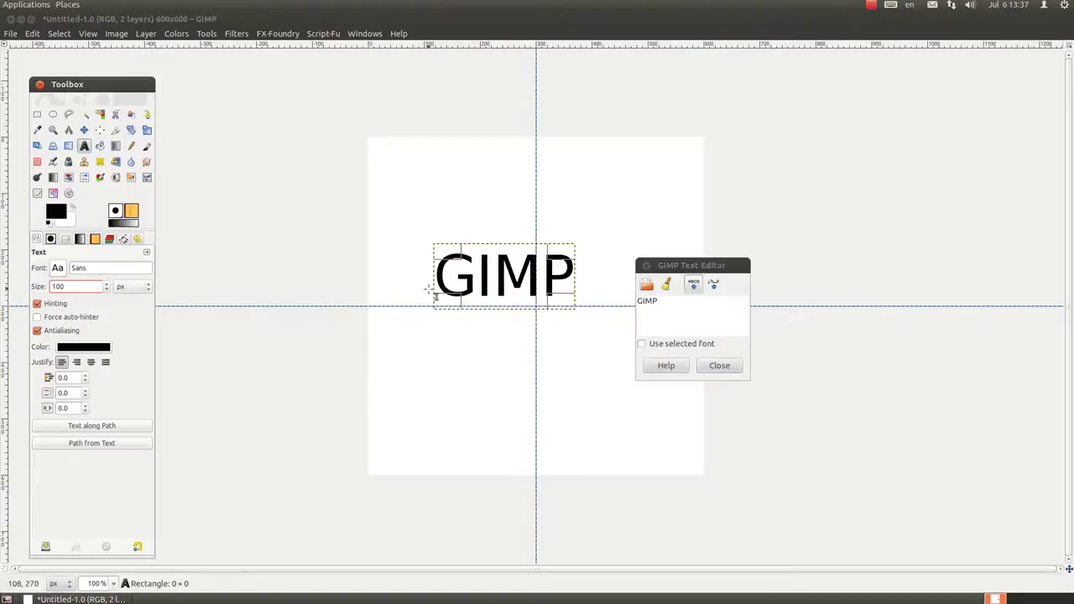
left_click(719, 365)
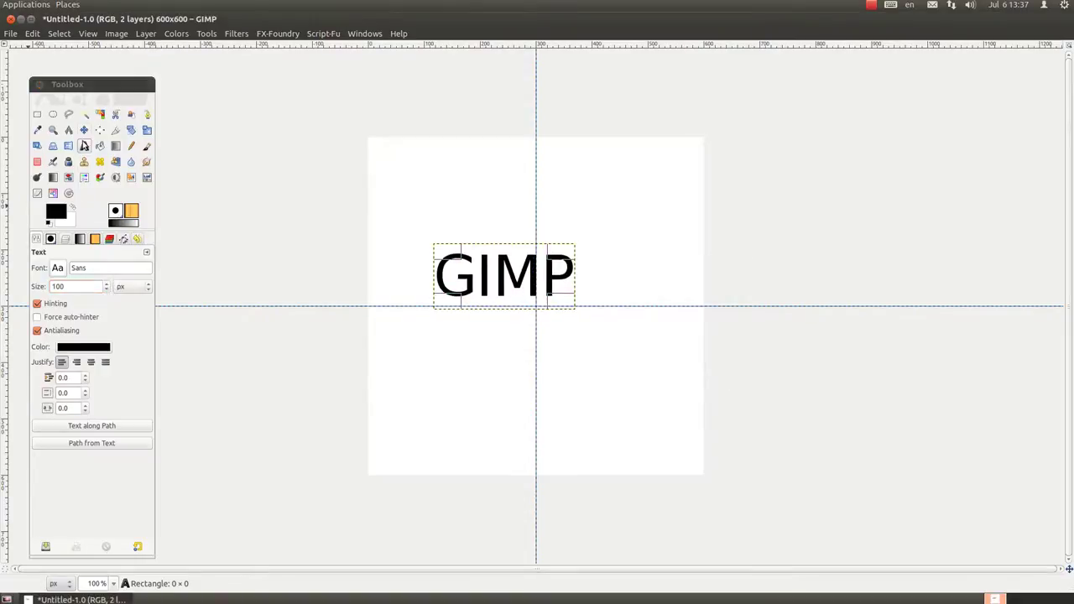
left_click(84, 130)
left_click_drag(484, 265, 516, 294)
Step: Merge the GIMP text layer down into the Background from the Layers panel
key("ctrl+l")
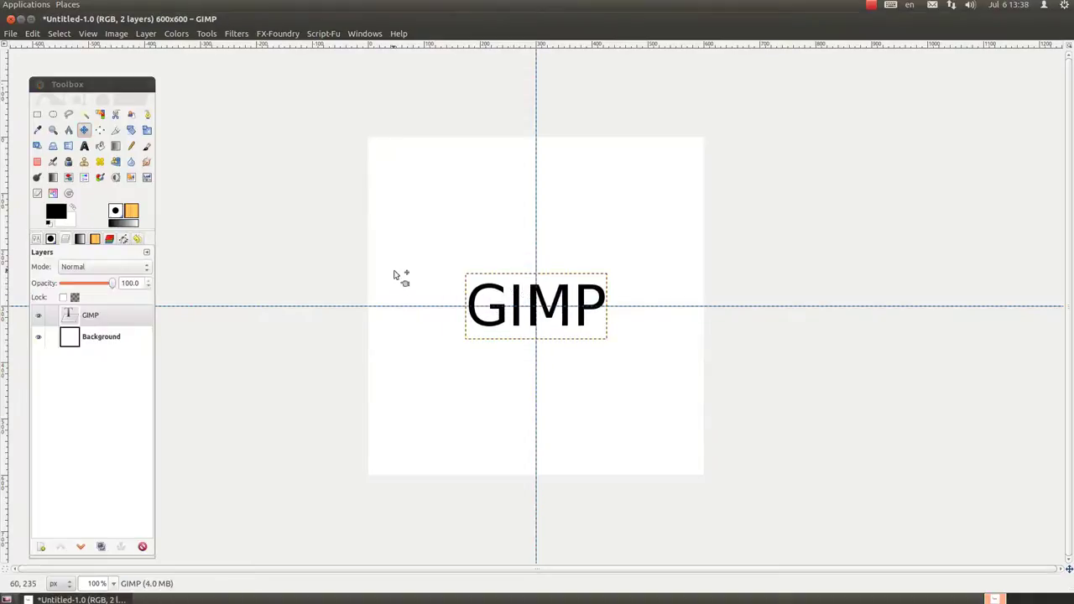
right_click(100, 317)
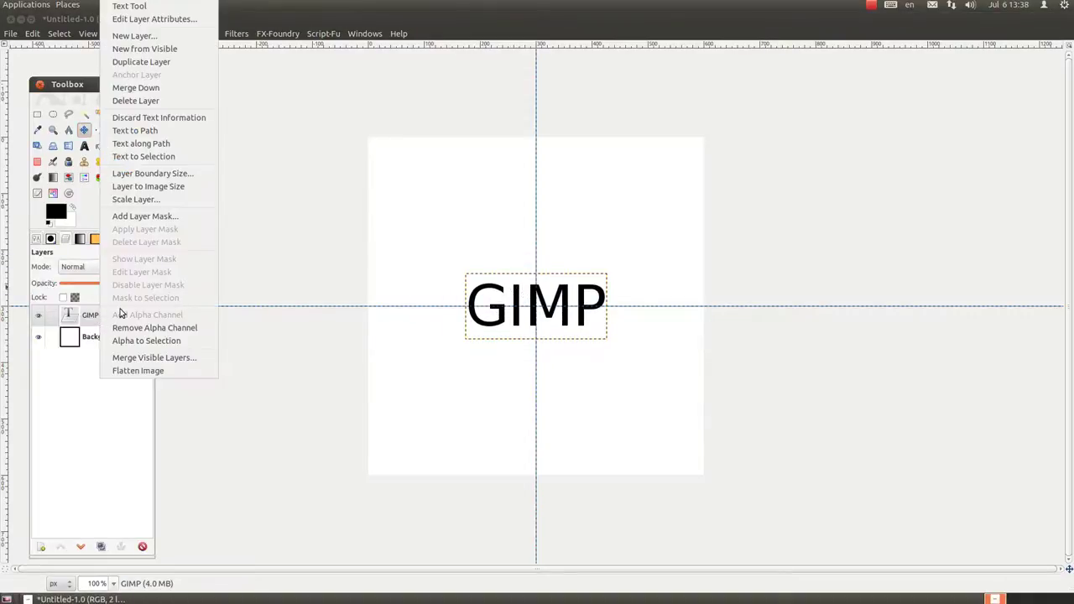
left_click(192, 87)
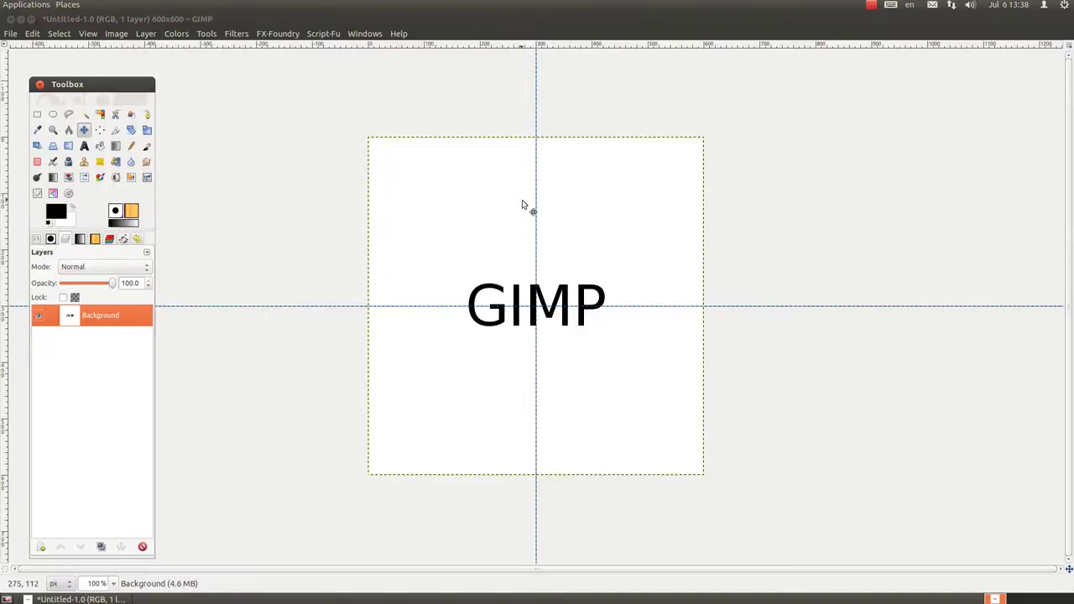
left_click(235, 33)
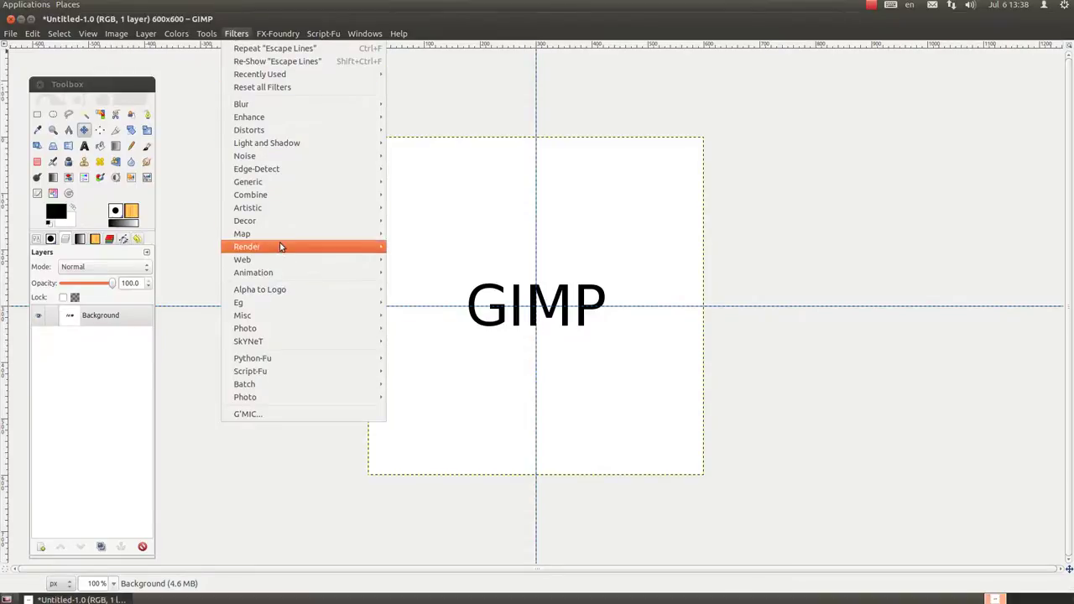
mouse_move(247, 246)
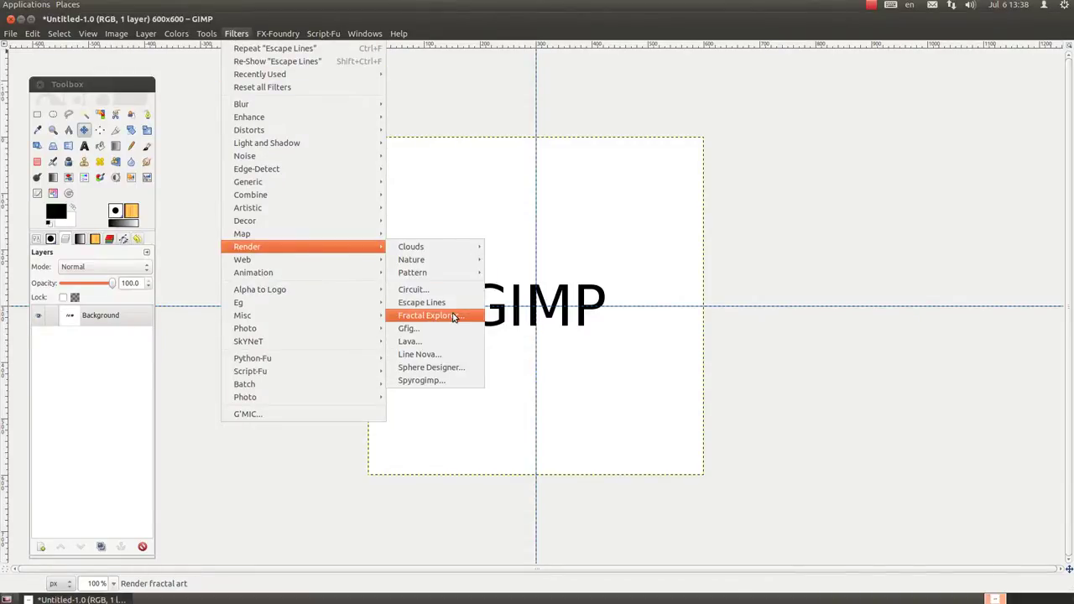
Step: Apply Render > Escape Lines with default settings to draw the red lines
left_click(445, 302)
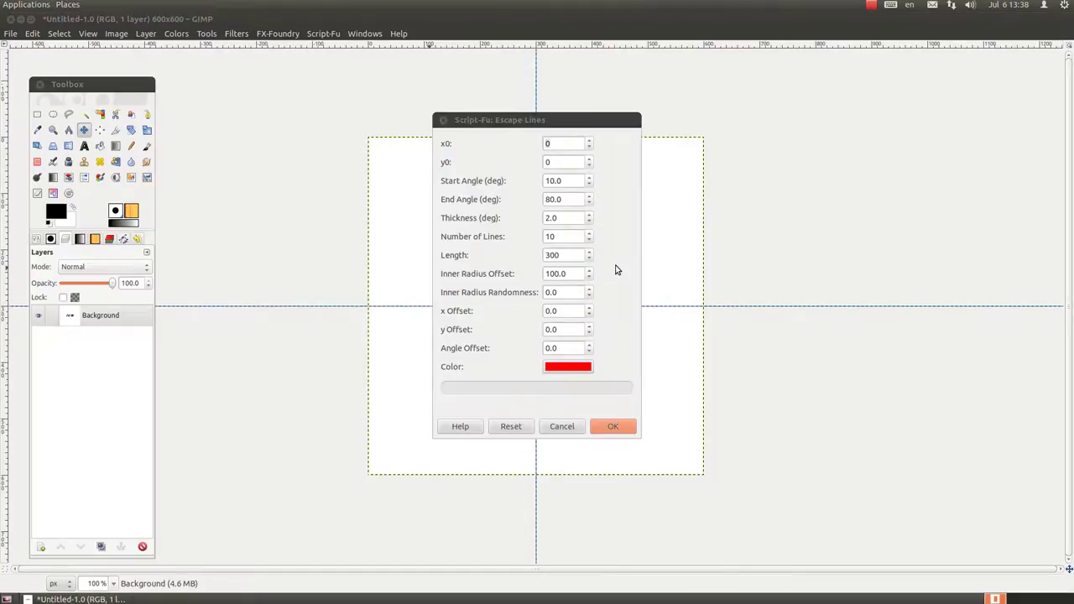
left_click(616, 428)
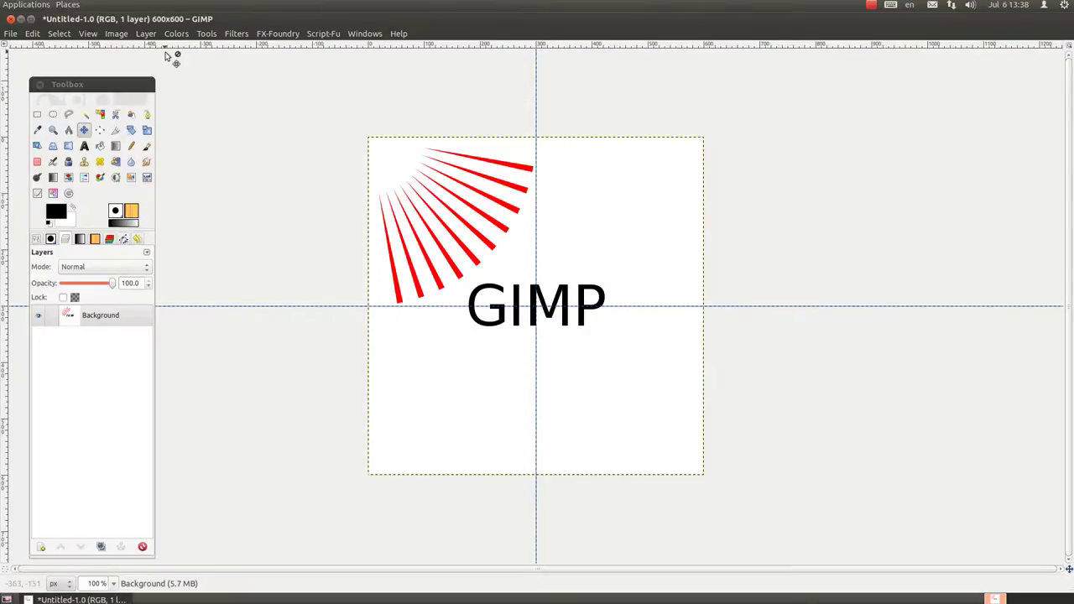
left_click(237, 34)
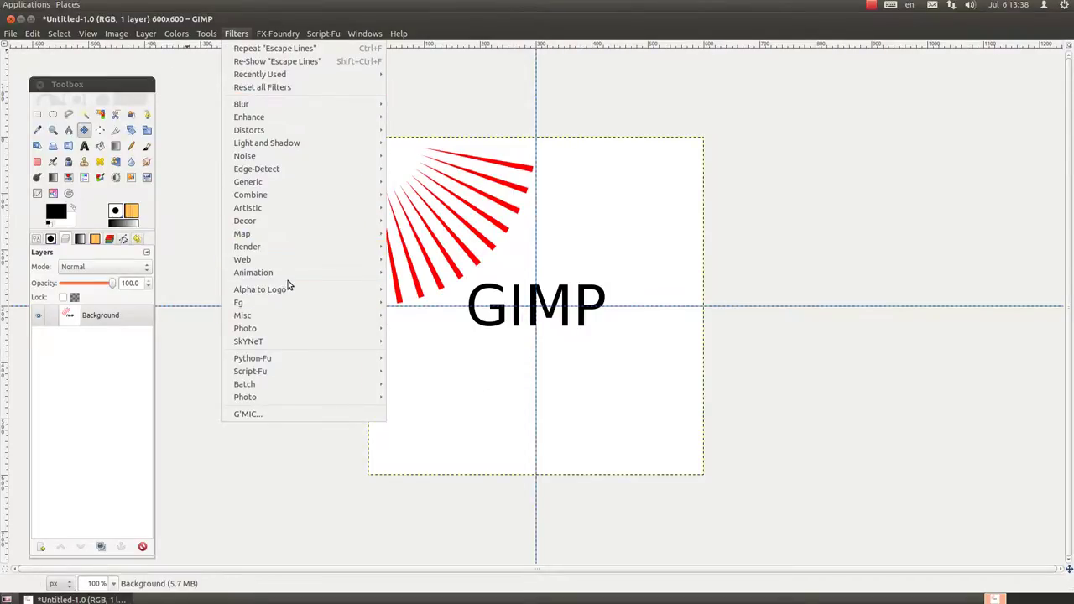
mouse_move(254, 273)
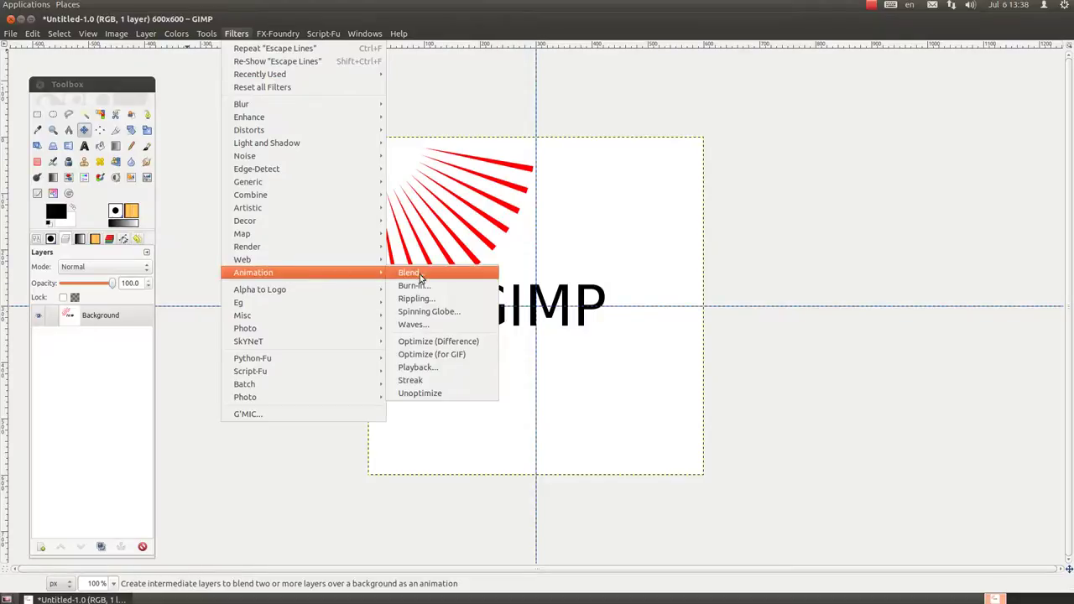
Step: Run Spinning Globe with 10 frames, transparent background and Work on copy checked
left_click(443, 312)
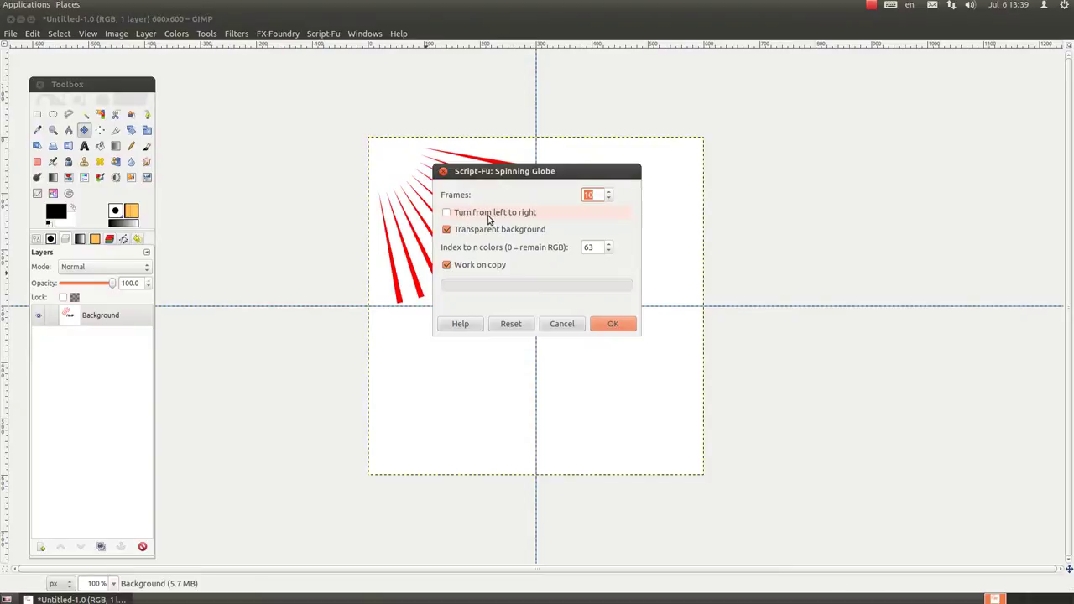
left_click(446, 213)
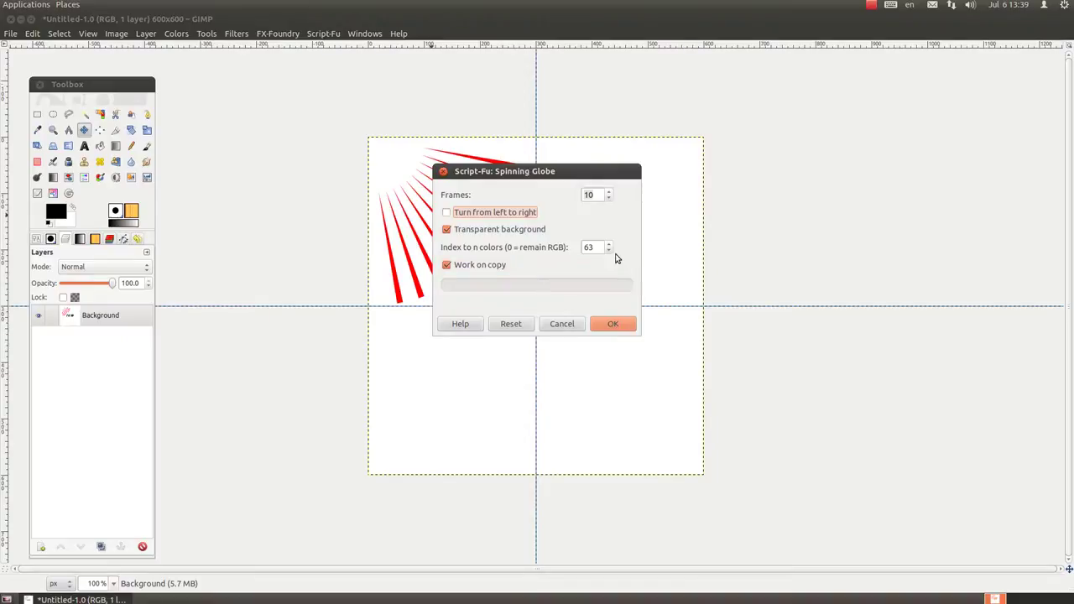
left_click(621, 325)
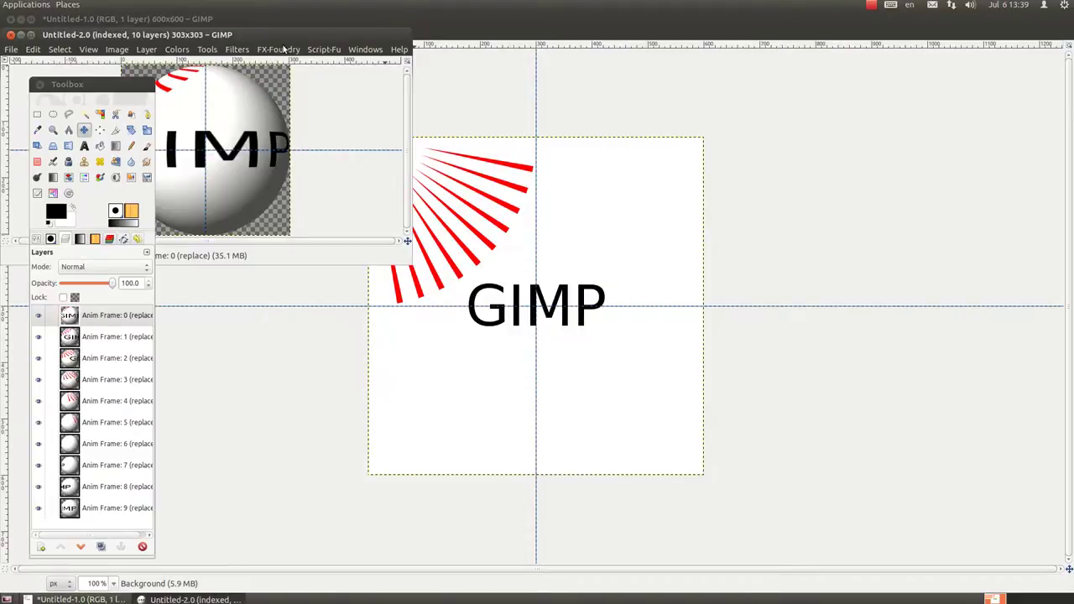
left_click_drag(242, 34, 604, 160)
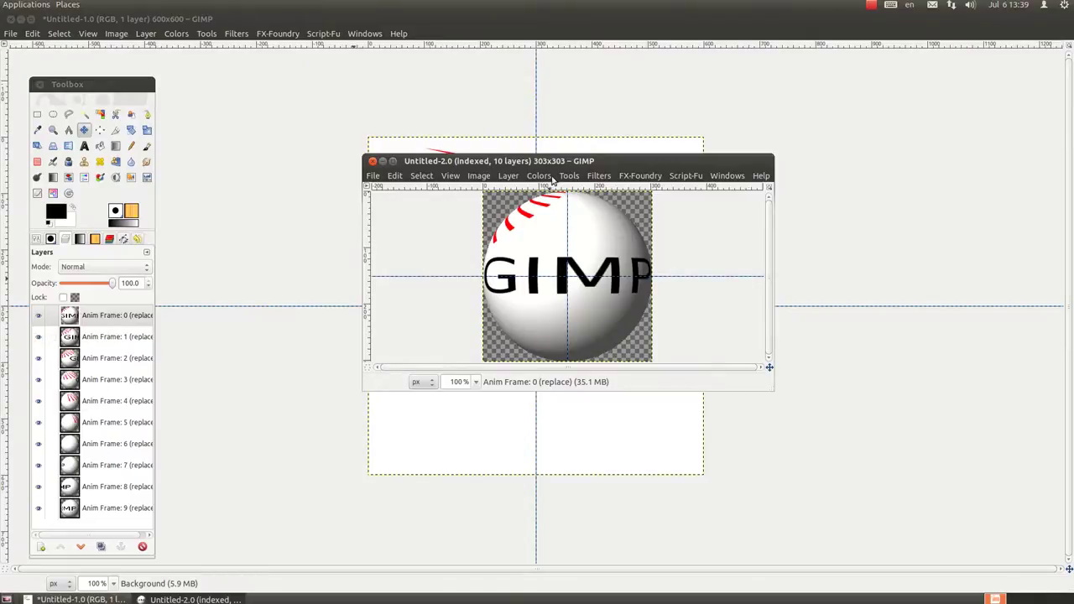
left_click(597, 176)
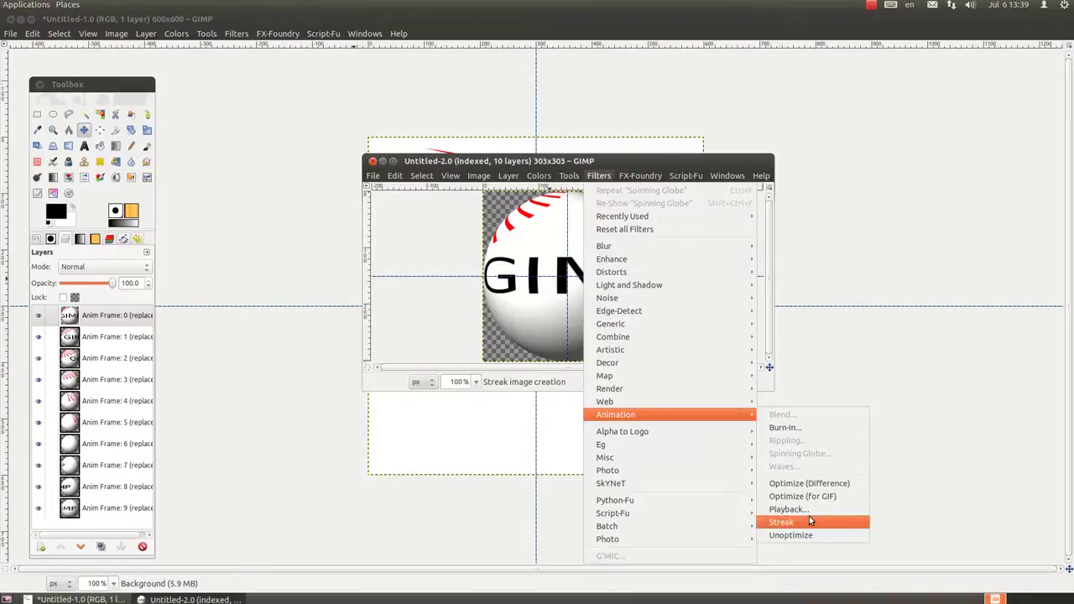
left_click(809, 511)
left_click_drag(68, 17, 273, 232)
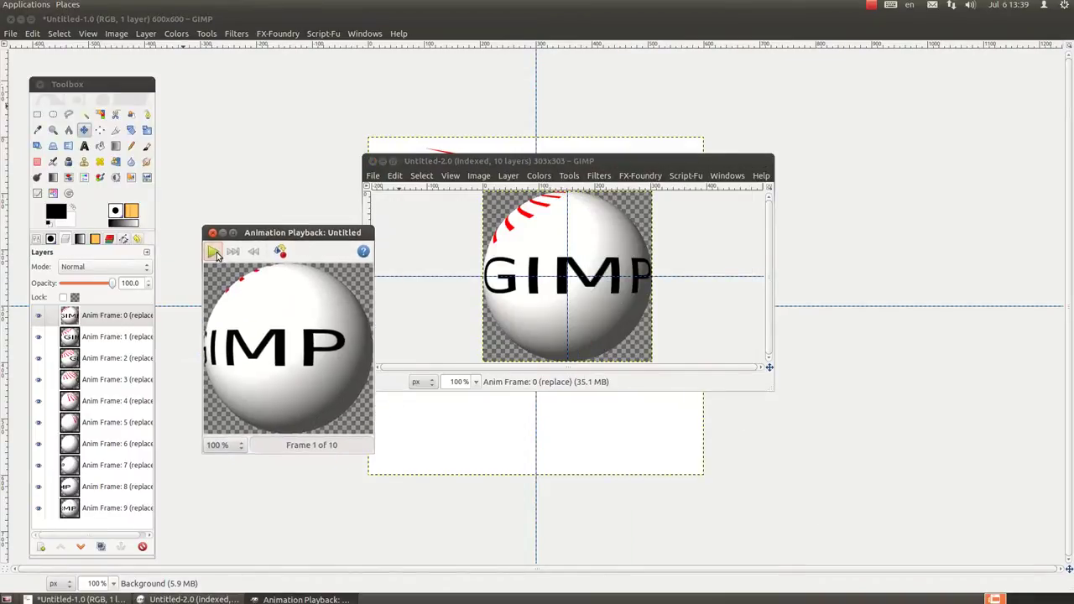
left_click(215, 251)
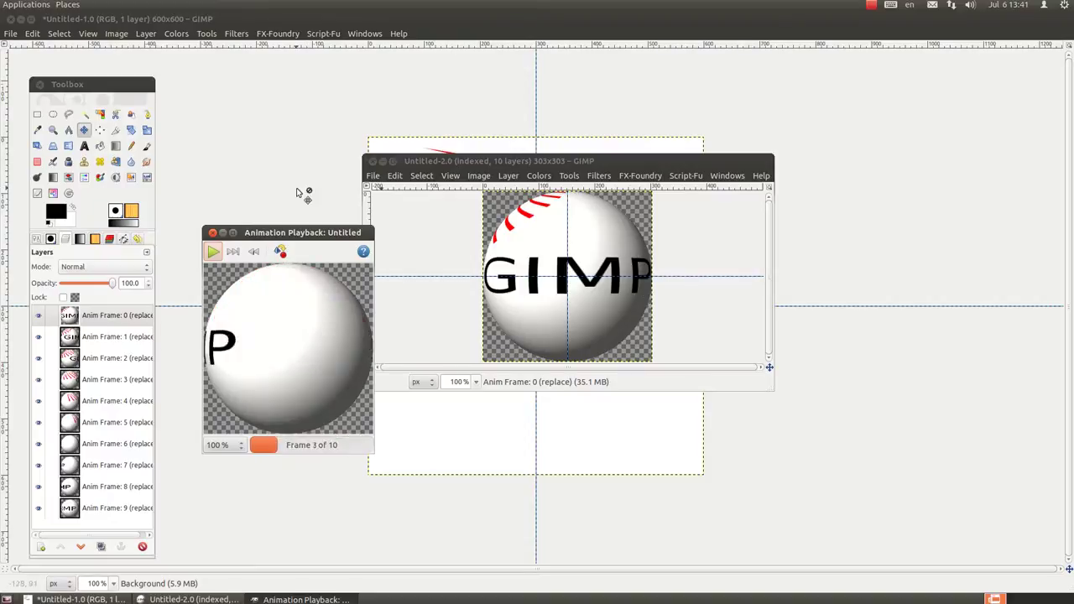
left_click(212, 234)
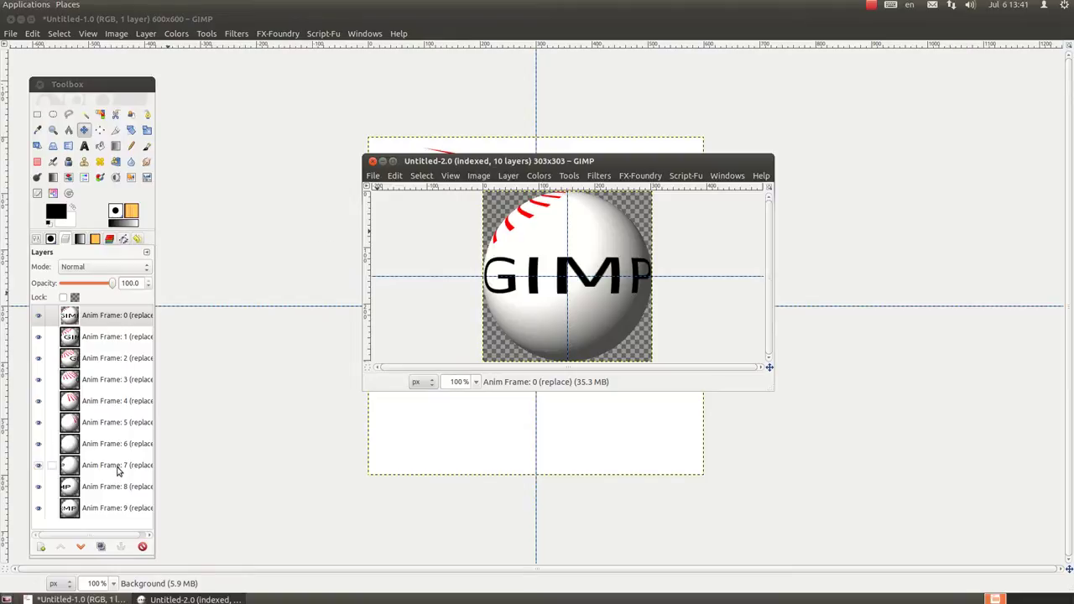
Step: Save the image as ep40anim.gif inside the 40 folder
left_click(373, 176)
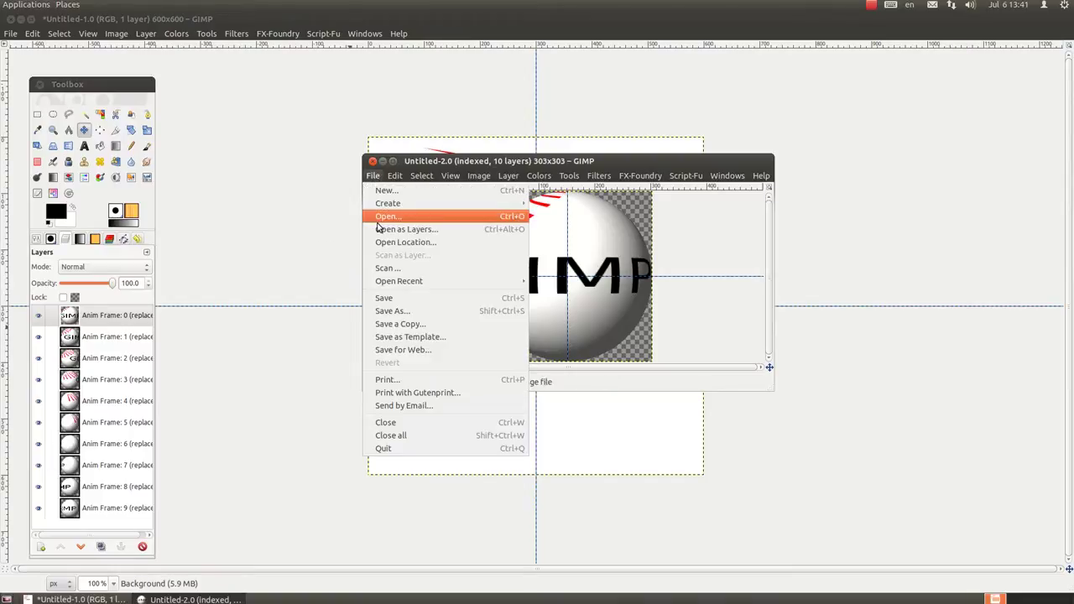
left_click(393, 312)
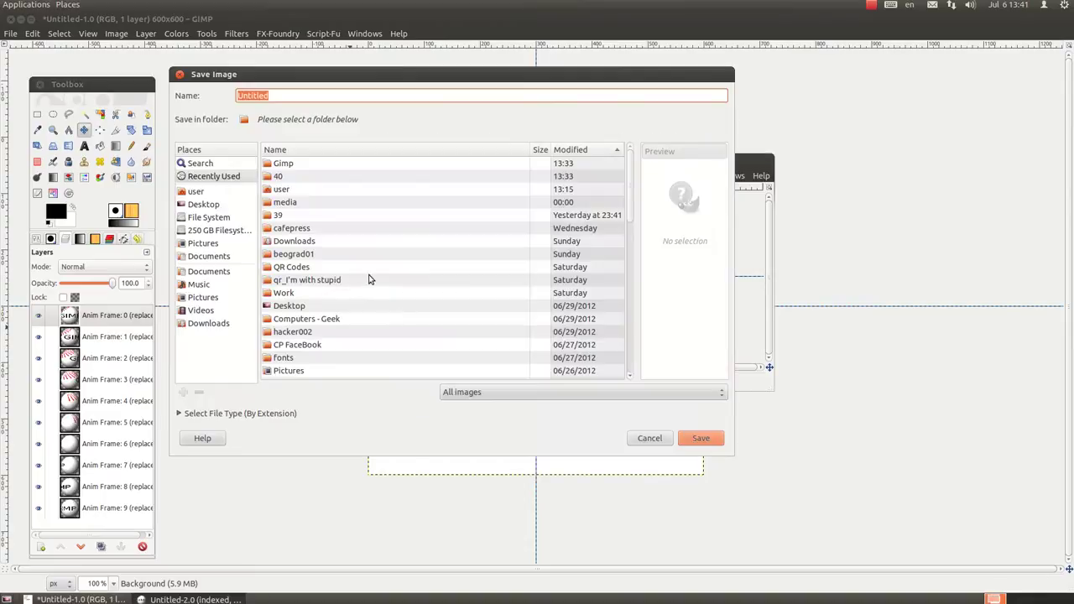
double_click(300, 178)
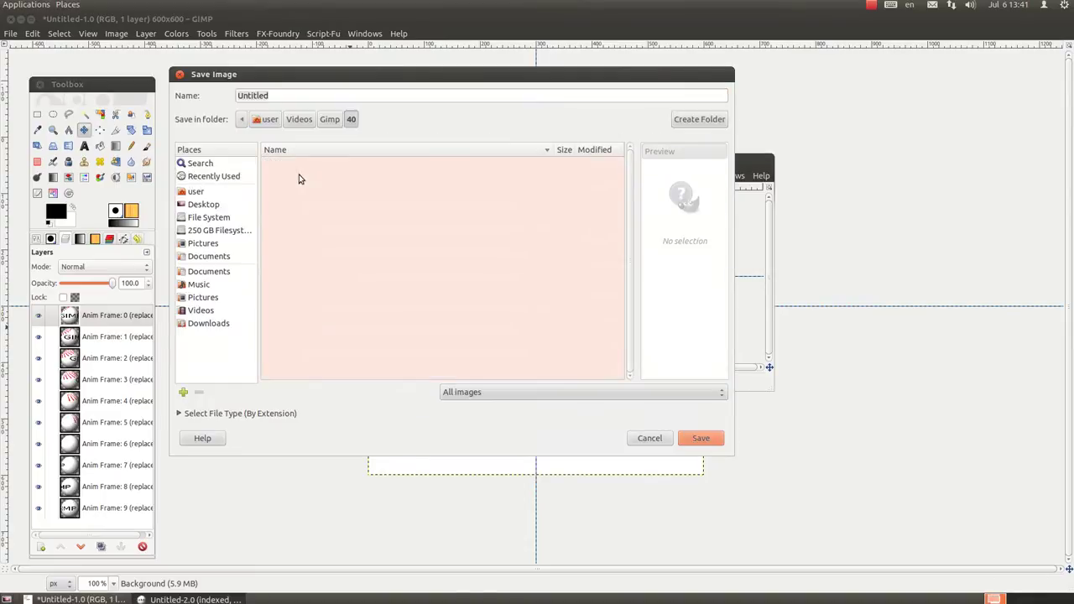
type("ep40anim.gif")
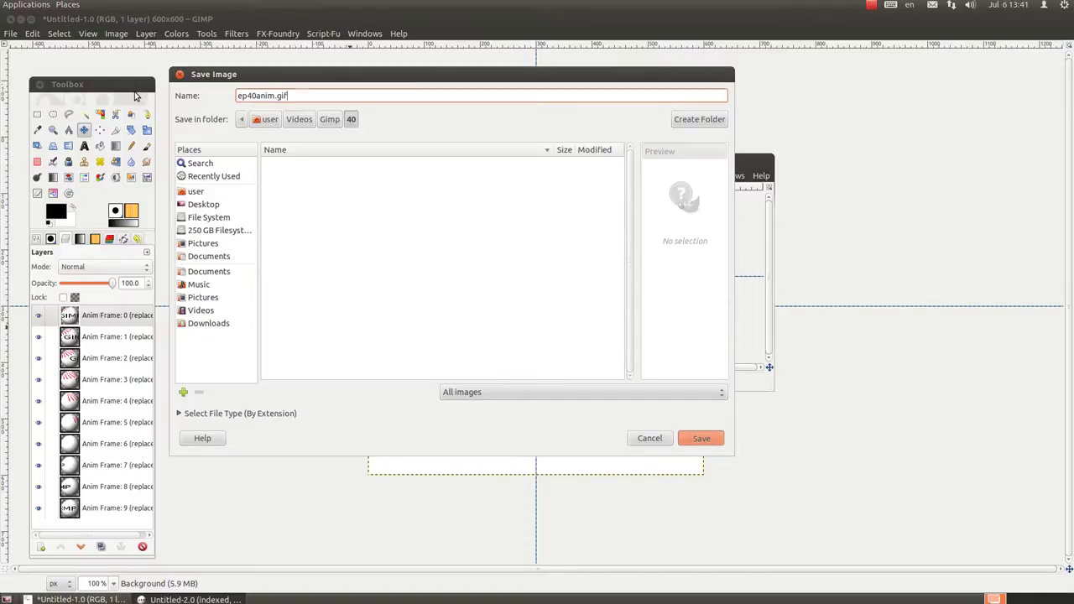
key("Return")
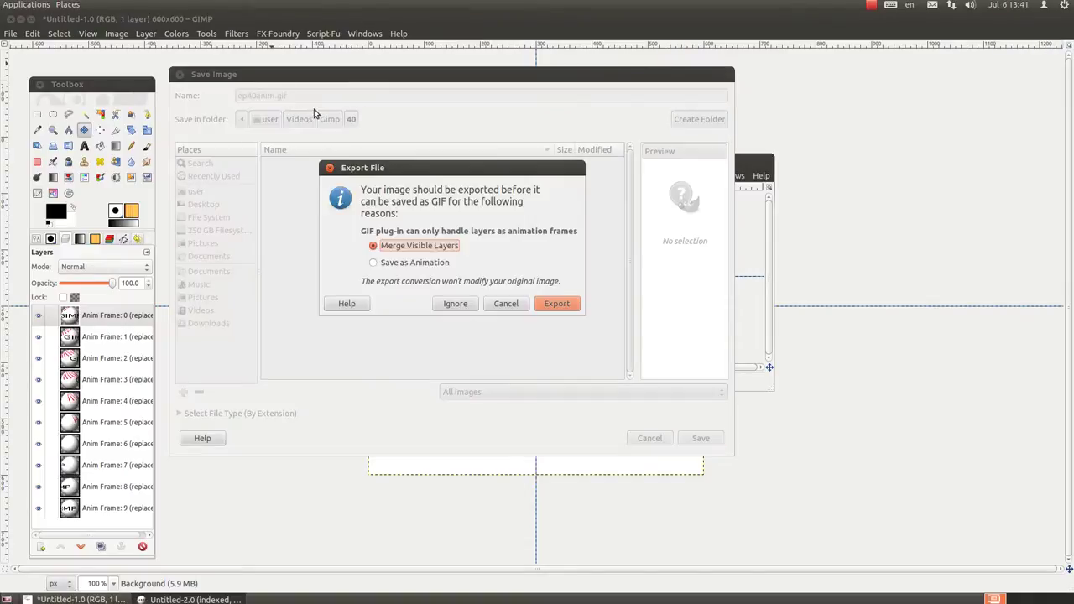
Step: Export as an animation with disposal 'I don't care' and save the GIF
left_click(390, 266)
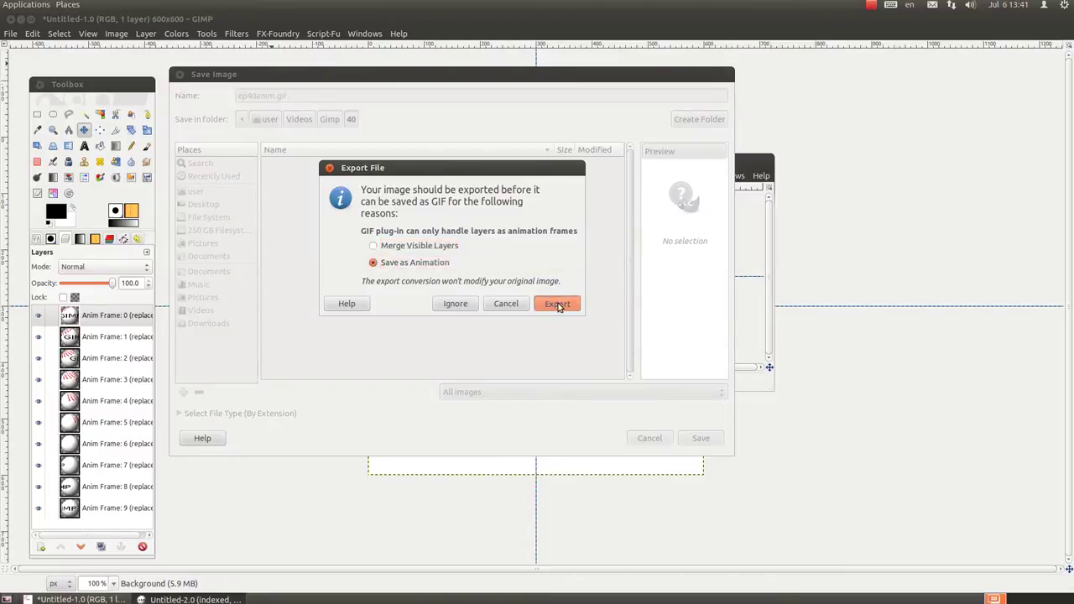
left_click(557, 304)
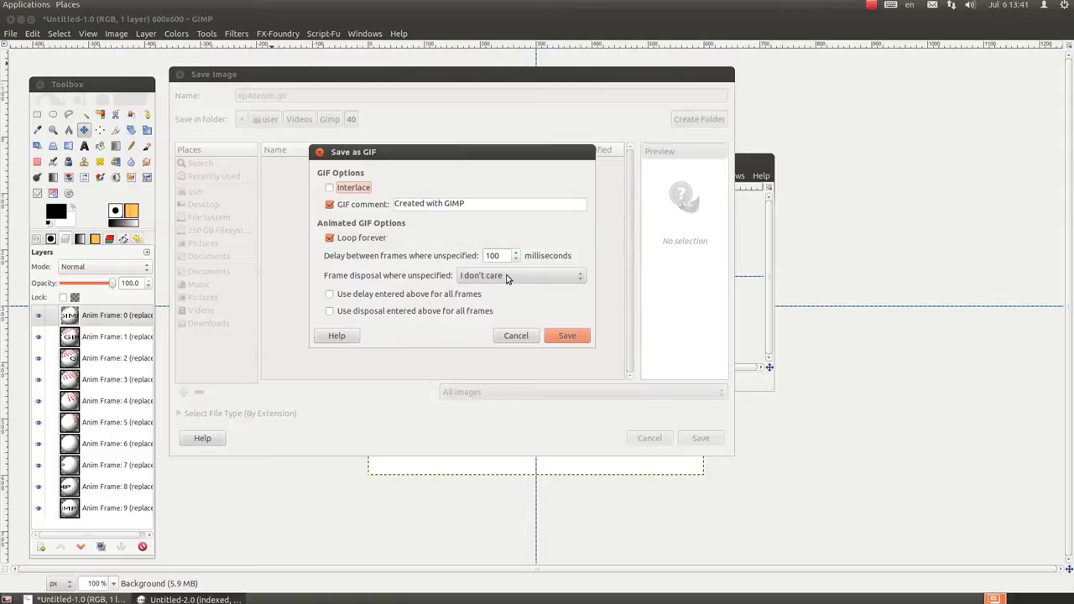
left_click(506, 277)
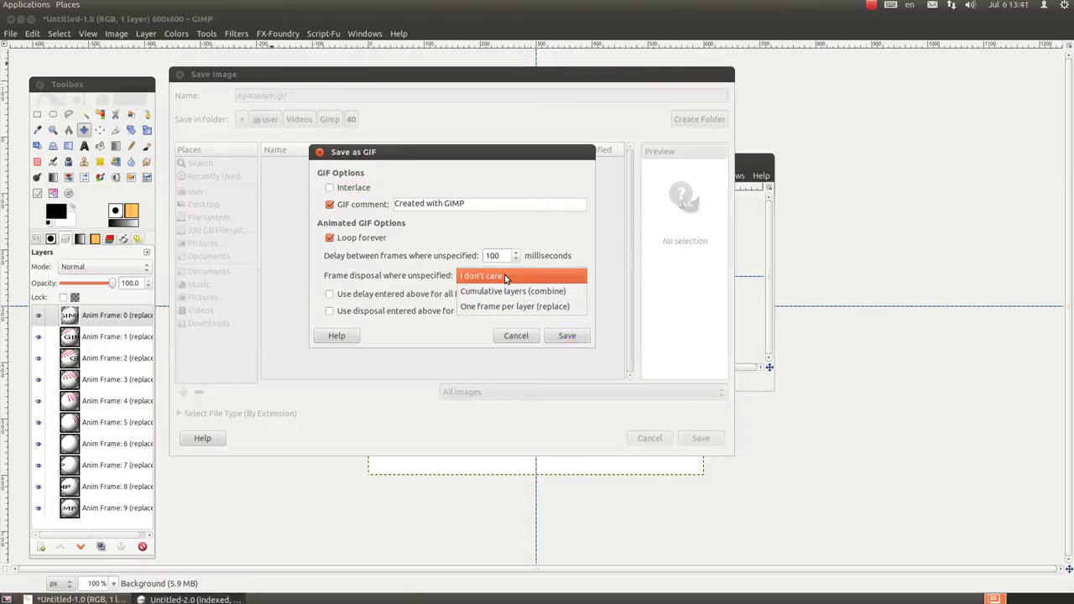
left_click(483, 278)
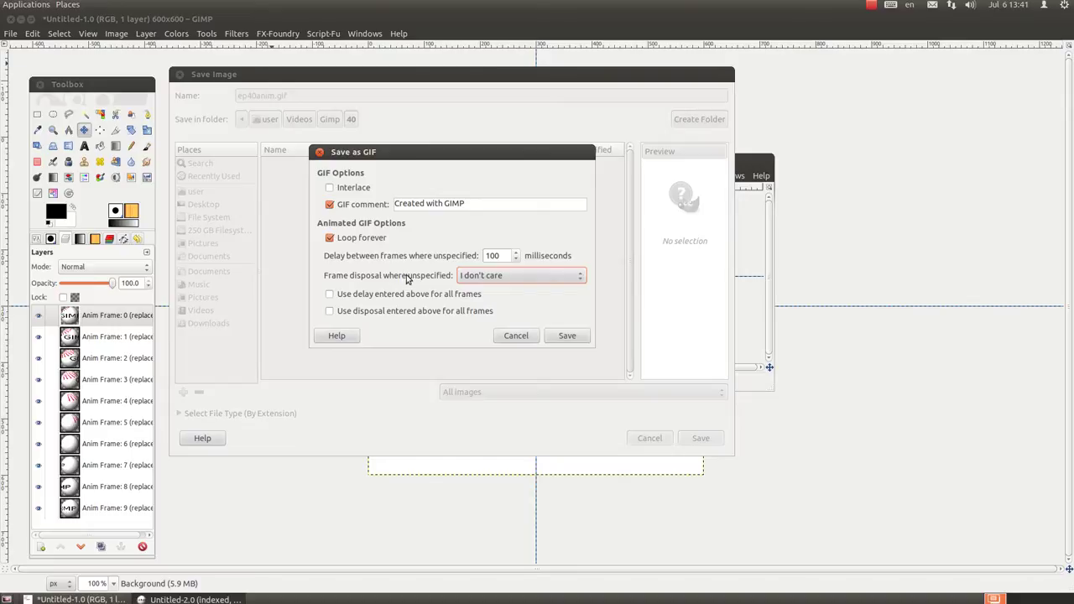
left_click(565, 336)
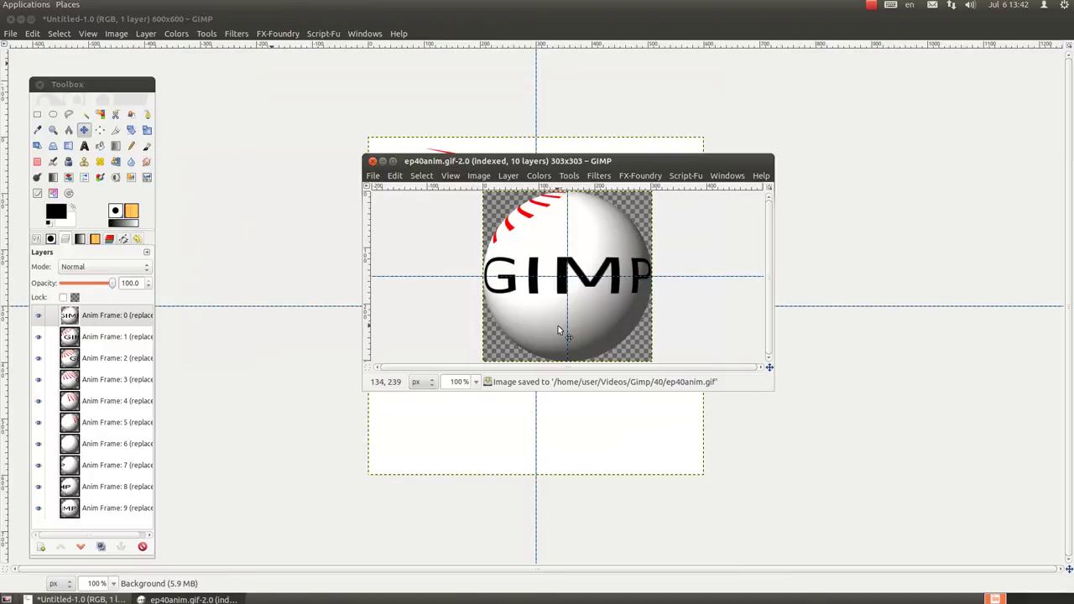
Step: Browse Videos > Gimp > 40 in the file manager and open ep40anim.gif
left_click(68, 5)
left_click(84, 114)
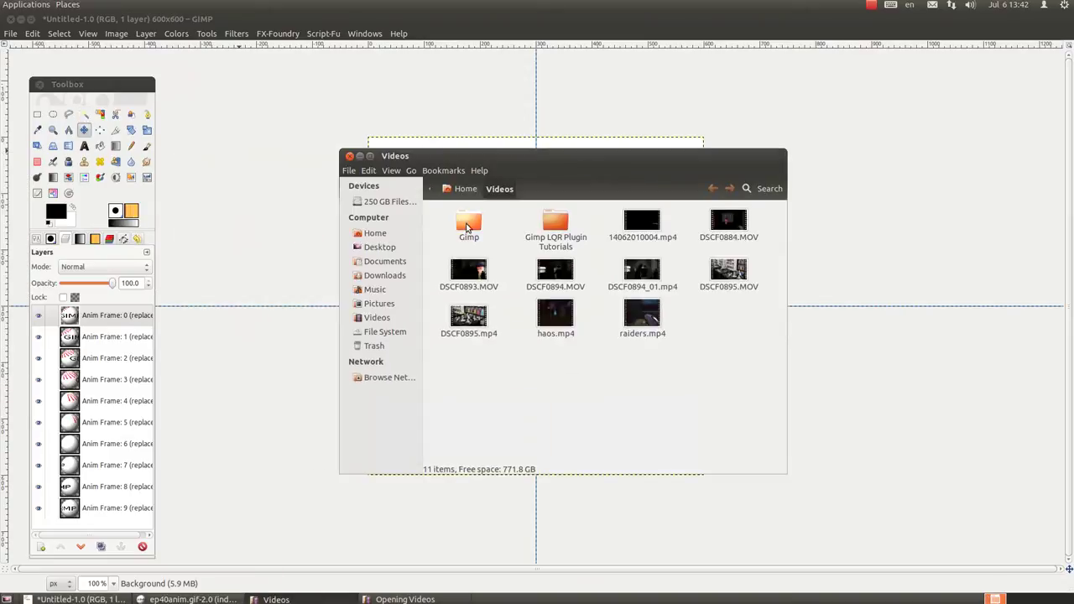
double_click(463, 231)
double_click(556, 437)
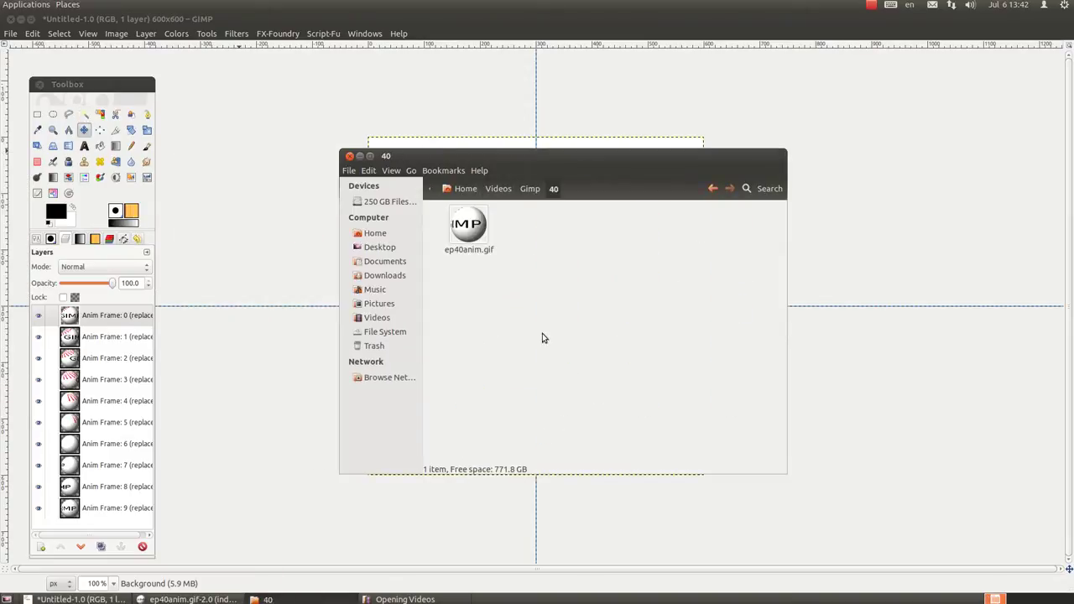
double_click(468, 233)
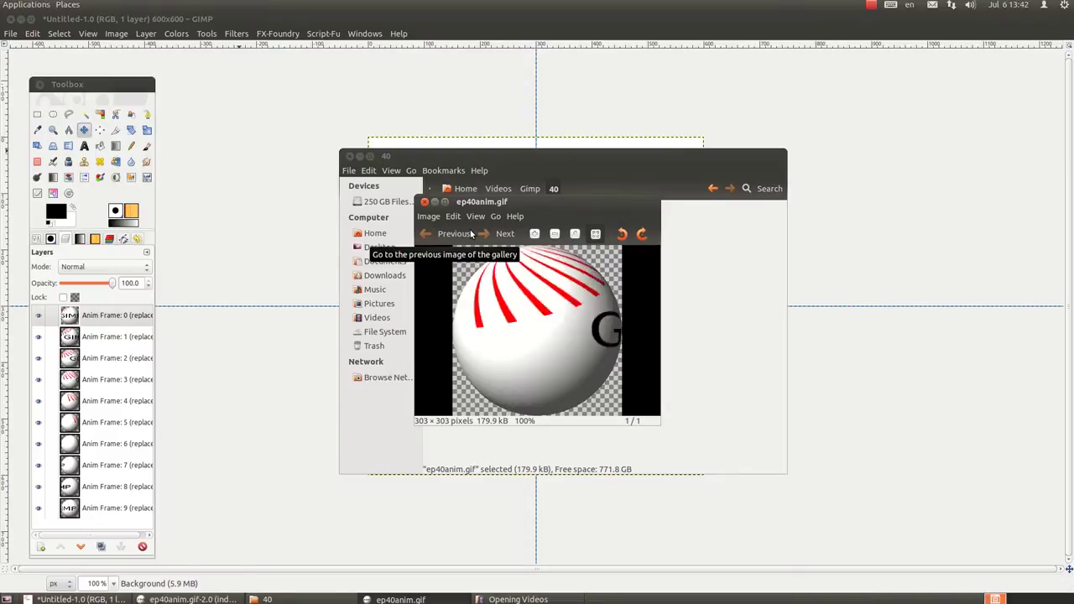